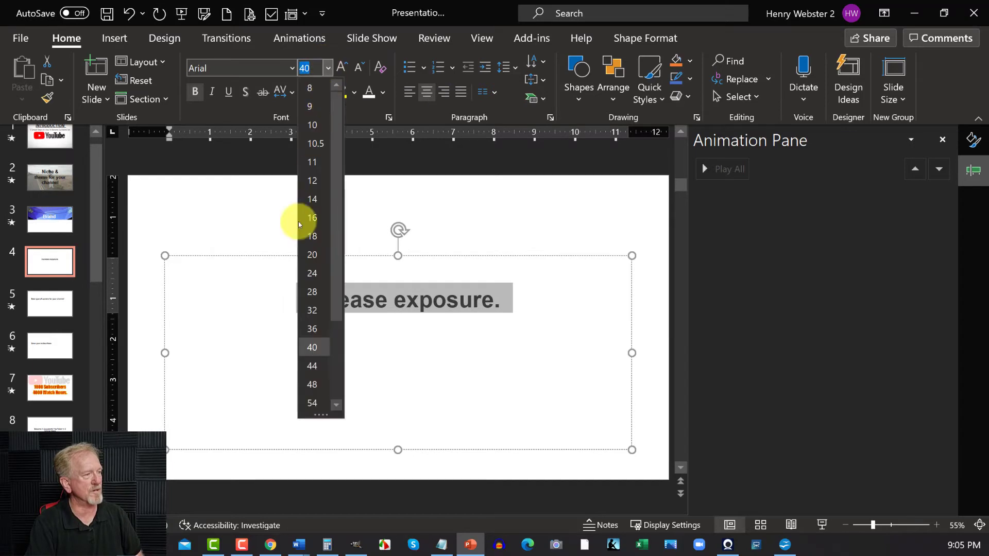
- Enlarge the "Increase exposure." title on slide 4 to font size 96 and capitalise the first letter of "Exposure."
scroll(340, 330, down, 2)
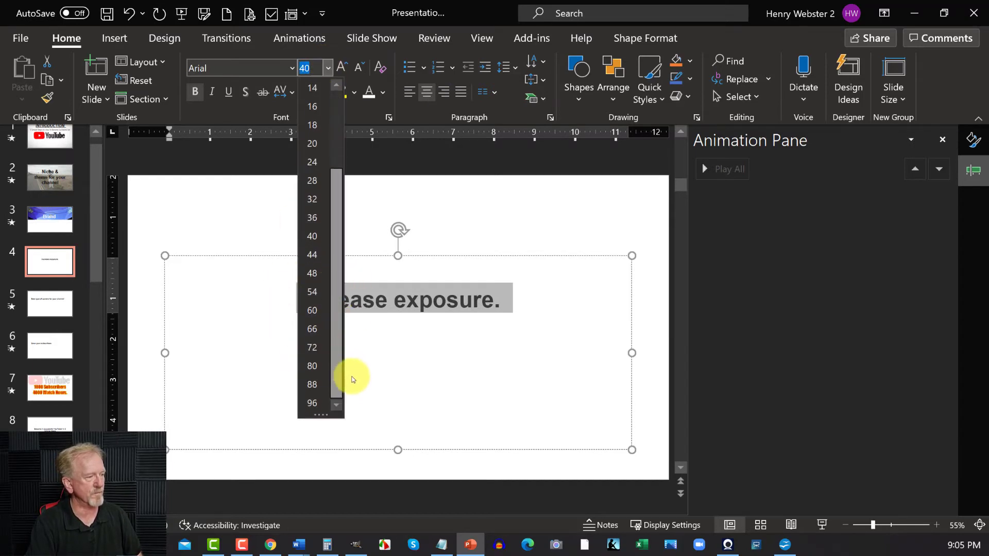
click(323, 403)
click(302, 211)
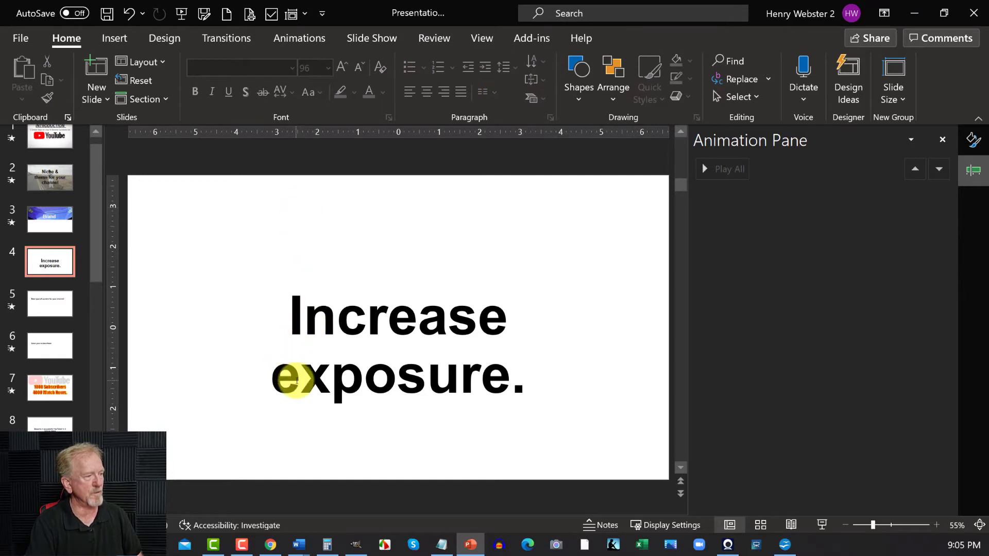
drag(287, 375, 272, 376)
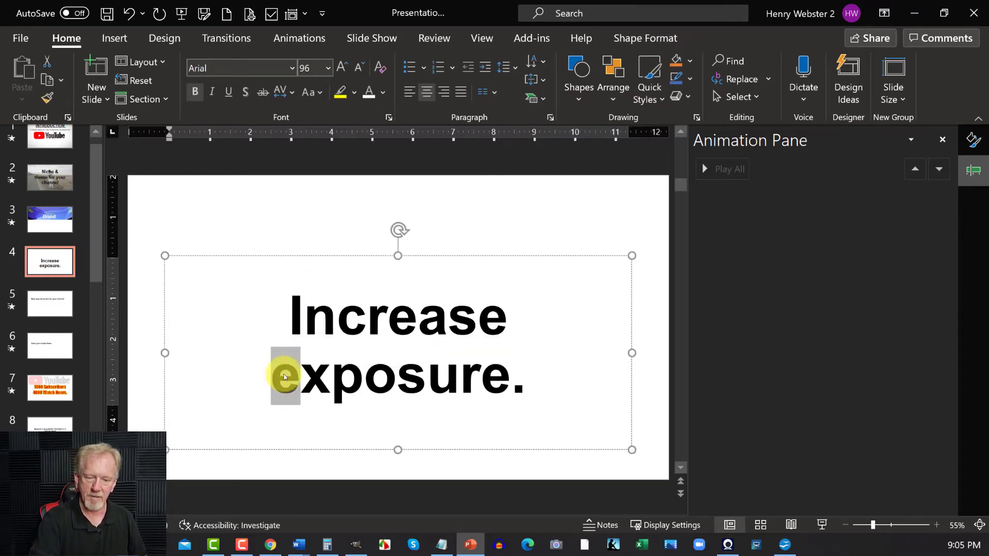
text(E)
click(330, 187)
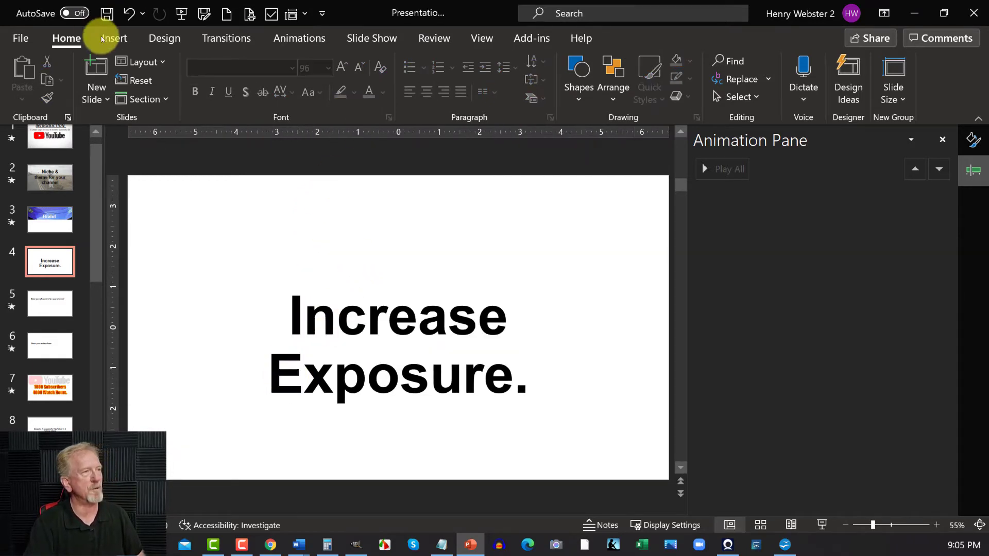
- Insert the "increase exposure" video from the computer on slide 4 and enlarge it to about 13.33" by 8.88" to cover the slide
click(117, 39)
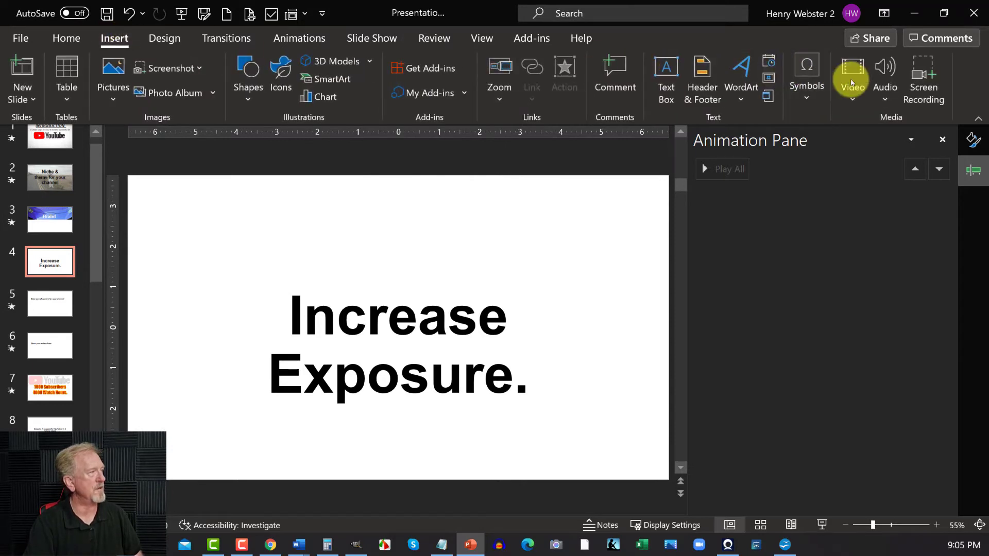
click(852, 98)
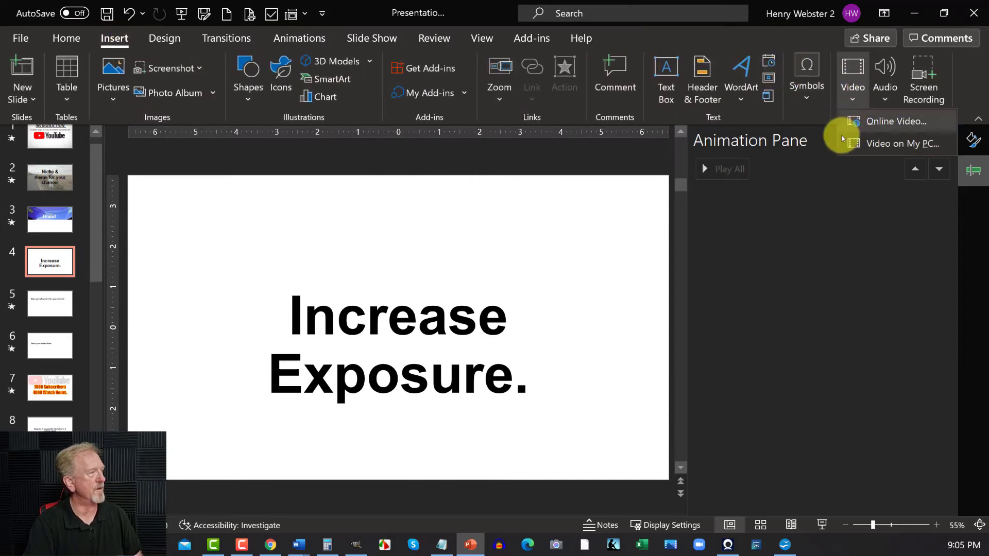
click(870, 145)
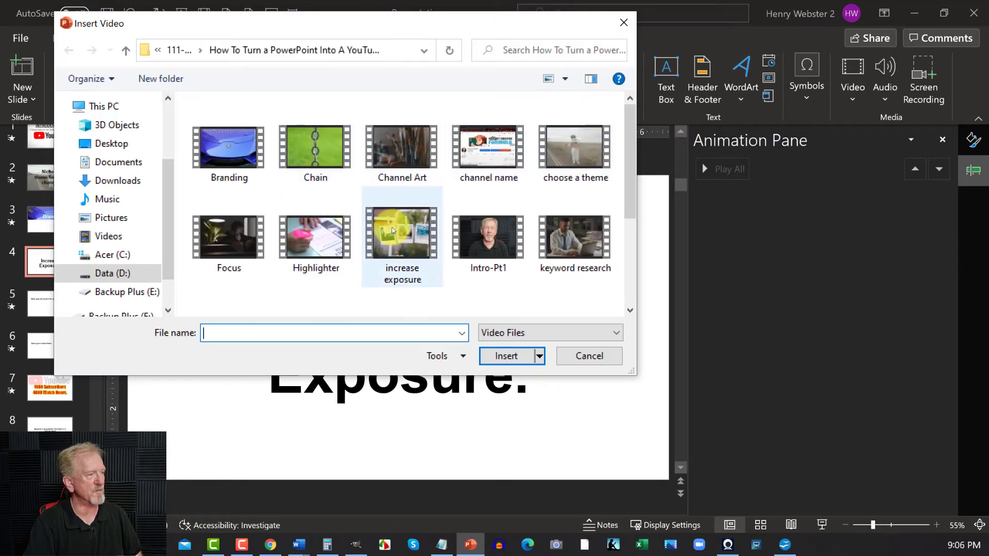
double_click(392, 230)
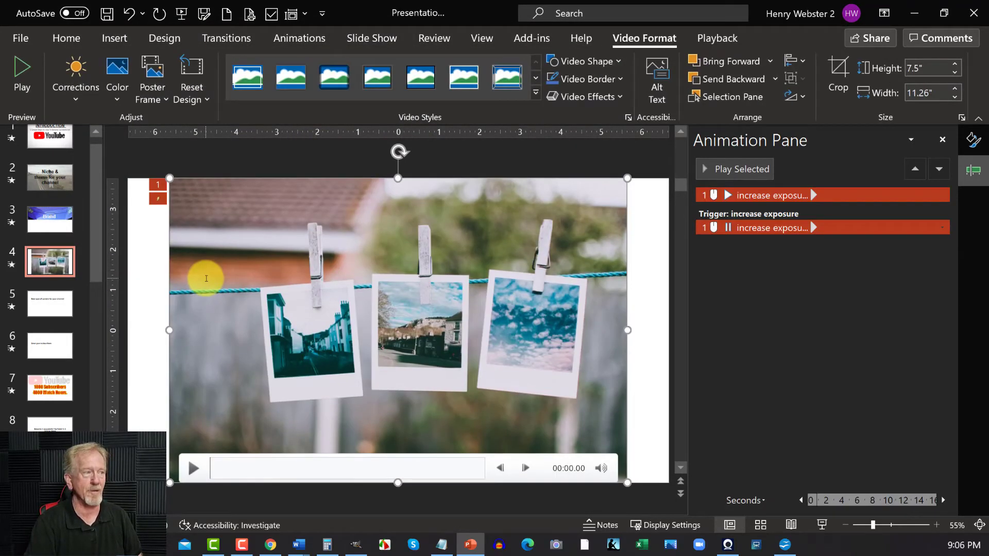
drag(255, 245, 210, 242)
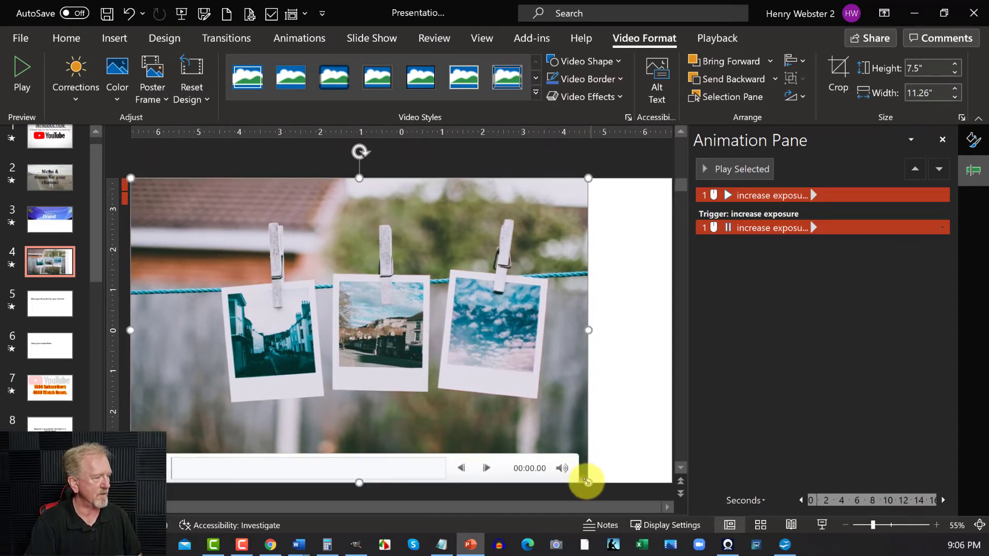
drag(586, 483, 663, 523)
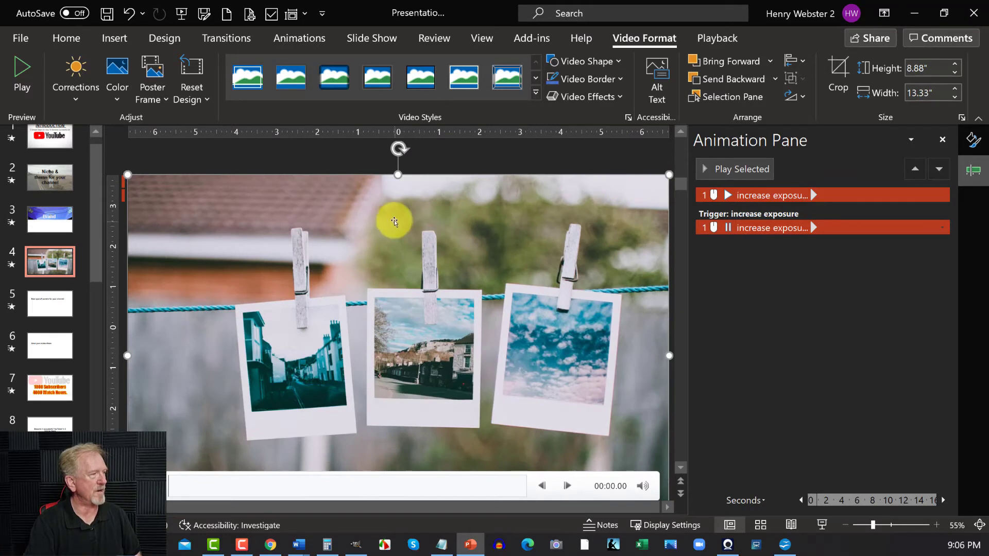
- Set the video to start automatically and loop until stopped, and send it behind the title text
click(715, 38)
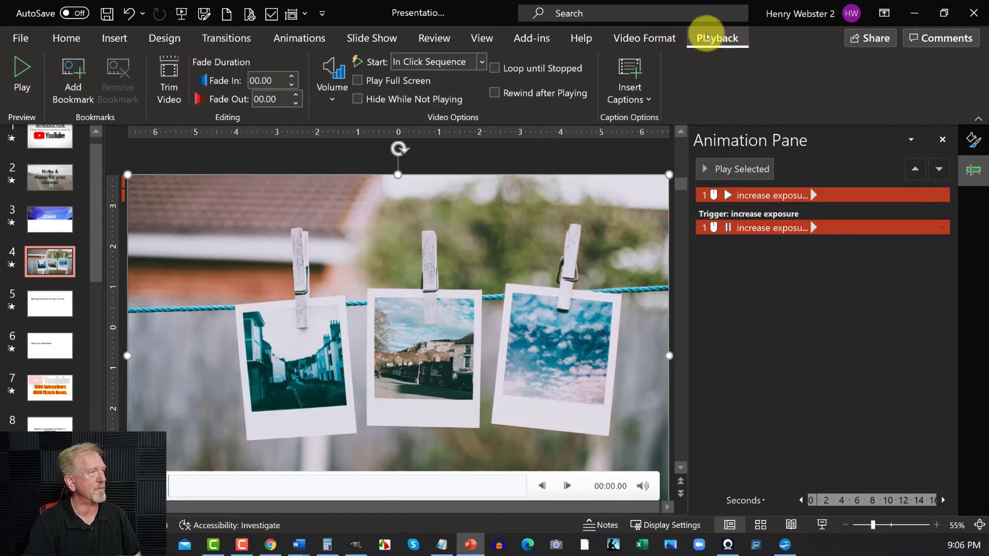
click(482, 62)
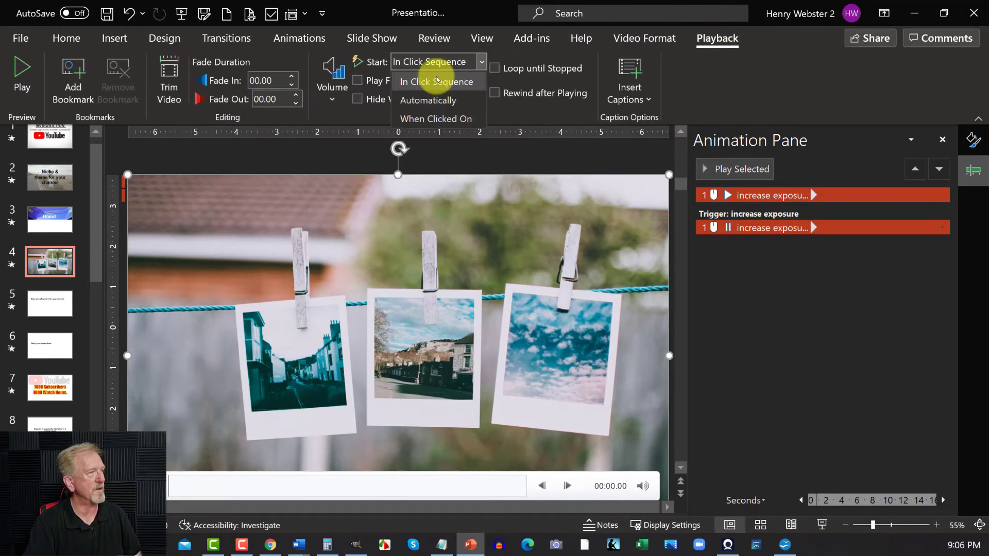
click(417, 101)
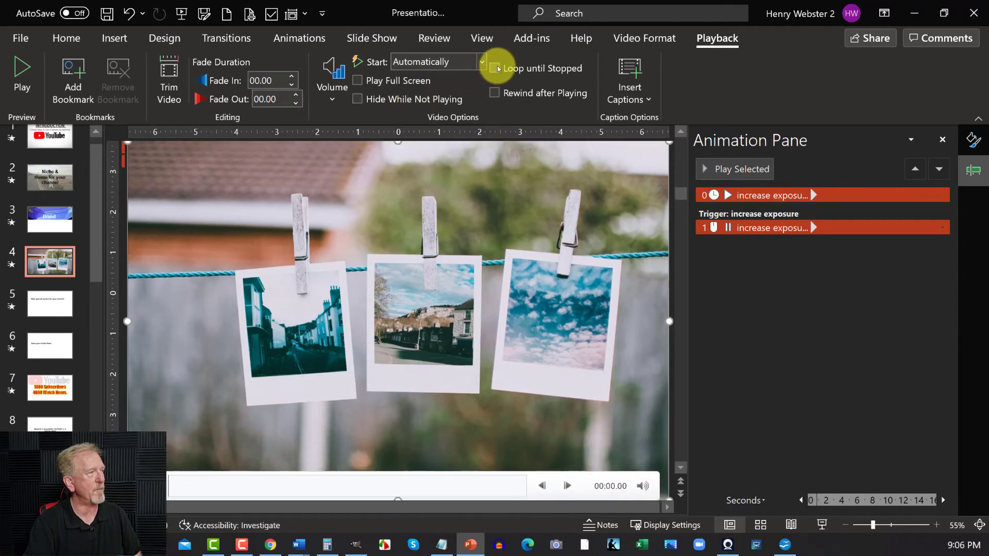
click(496, 68)
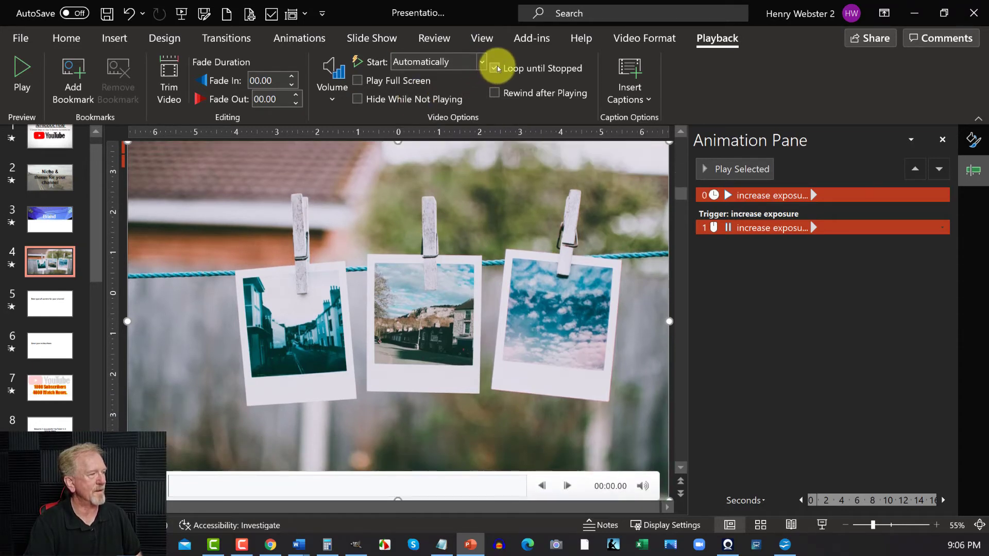
right_click(353, 173)
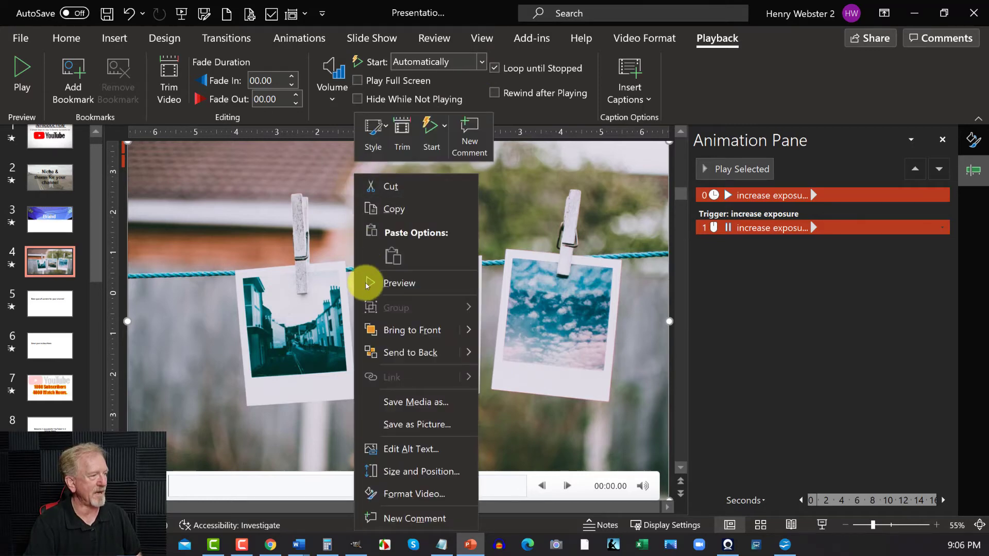
click(400, 353)
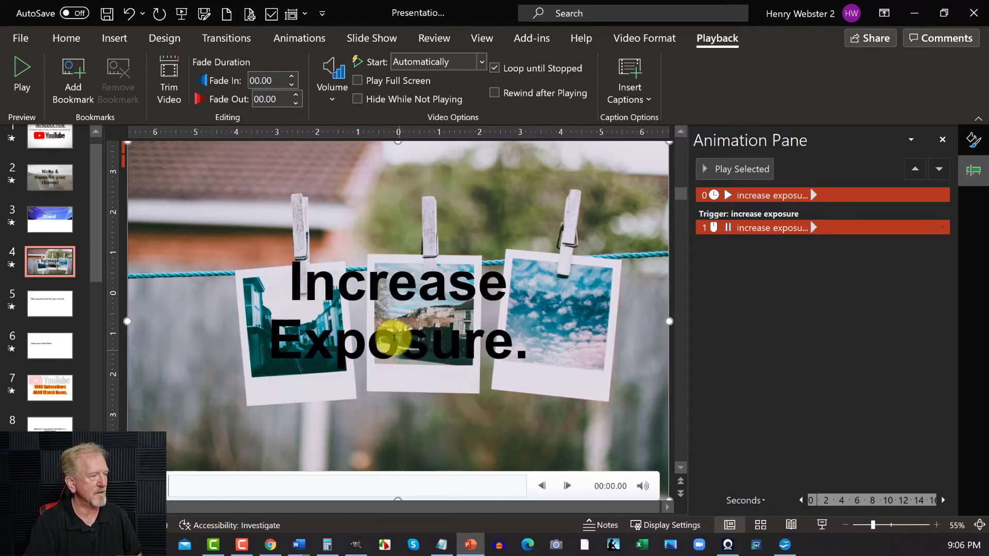
- Move the "Increase Exposure." text box up to the slide's upper half and reduce its height around the text
click(291, 270)
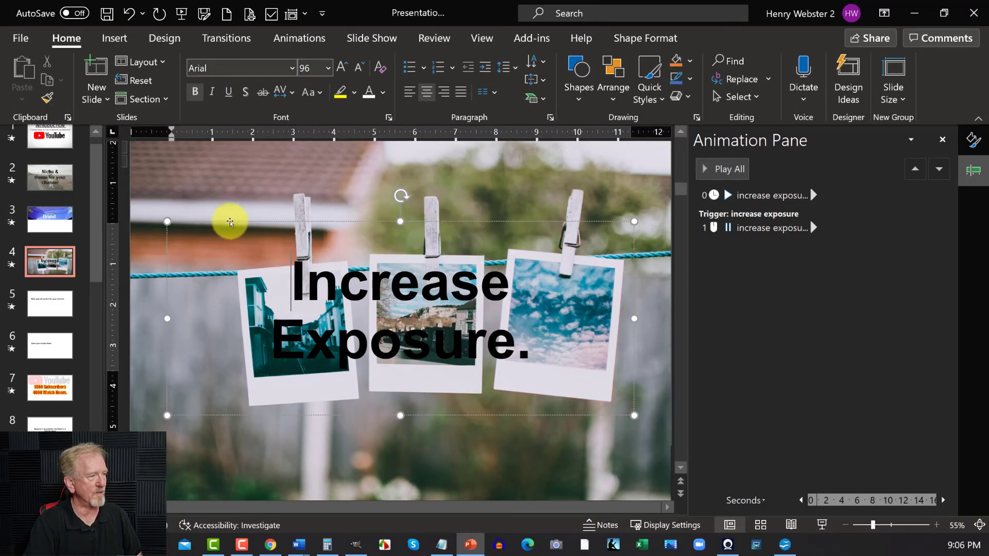
drag(231, 220, 249, 121)
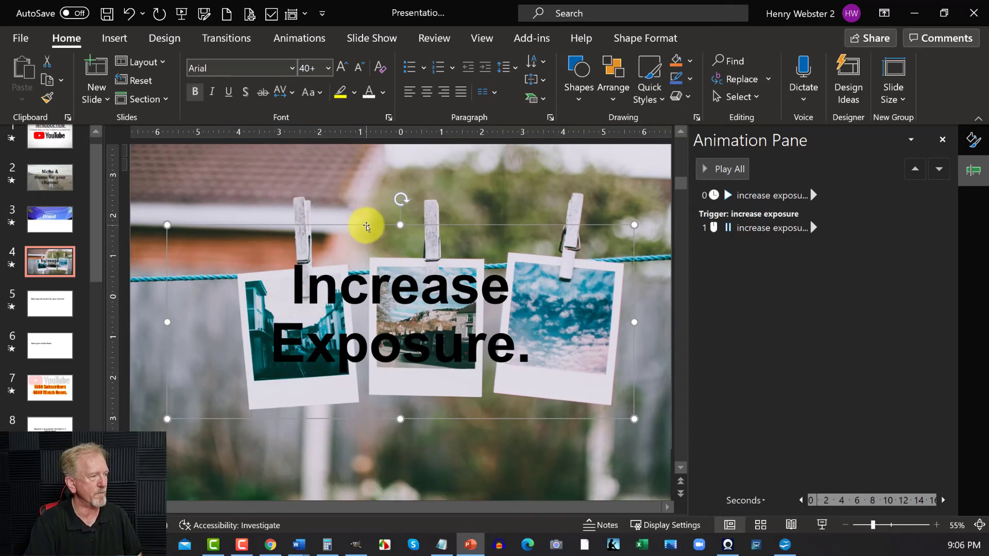
drag(367, 225, 357, 148)
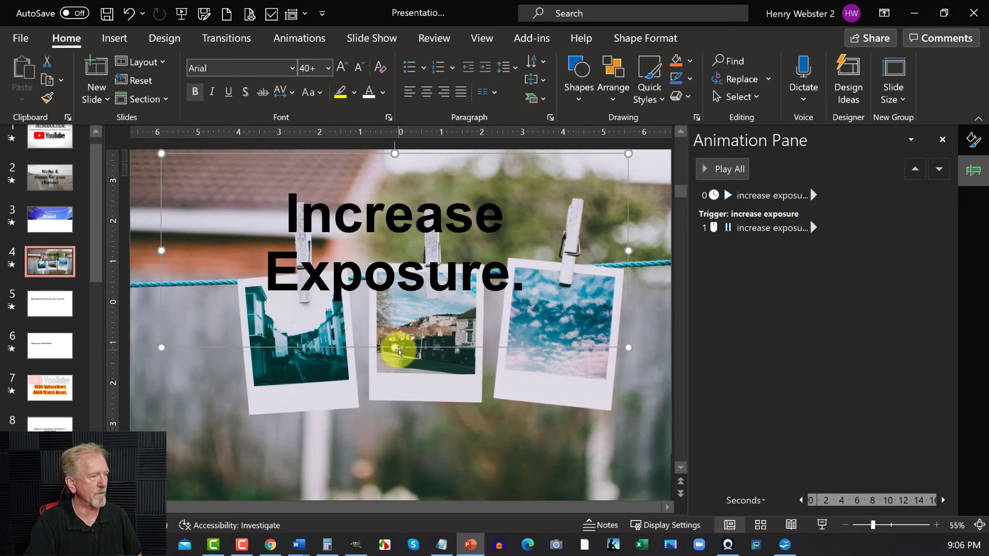
drag(395, 349, 401, 322)
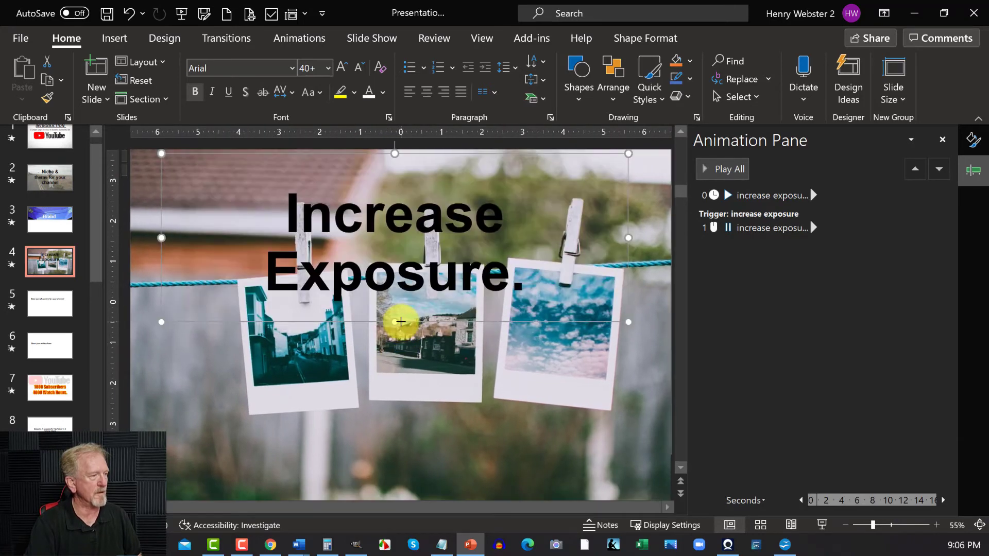
triple_click(312, 221)
click(211, 190)
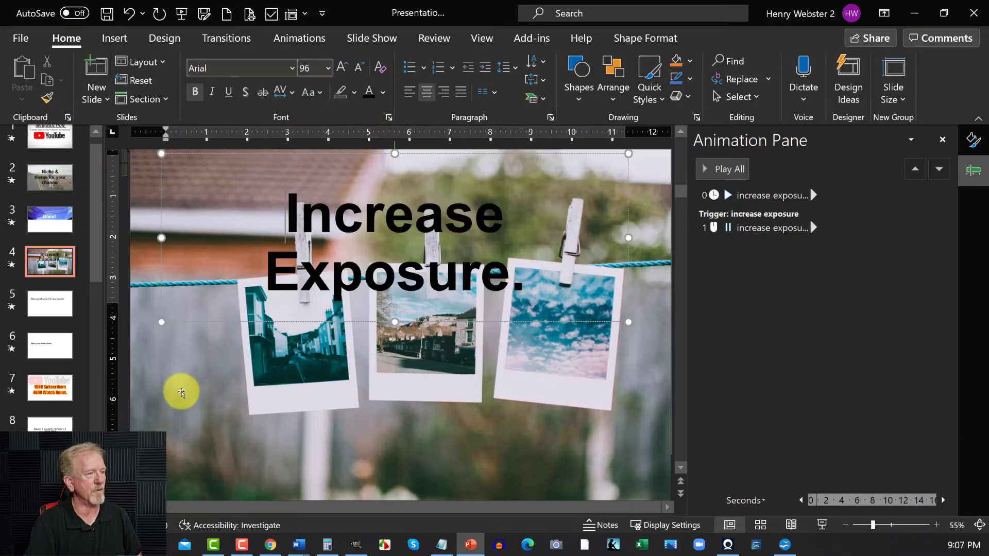
- Preview the slide show from the current slide to check the looping video behind the title, then exit it
click(181, 388)
click(372, 38)
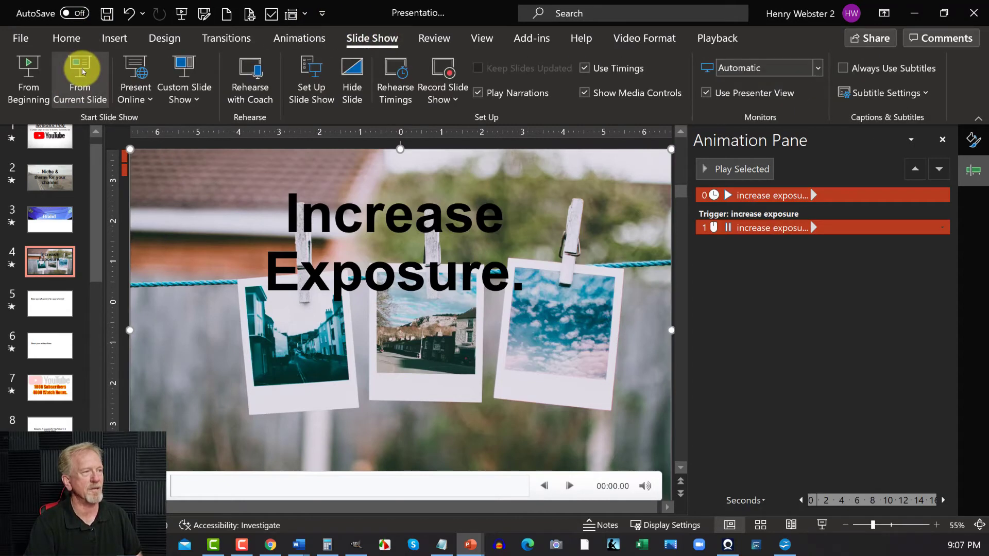
click(79, 69)
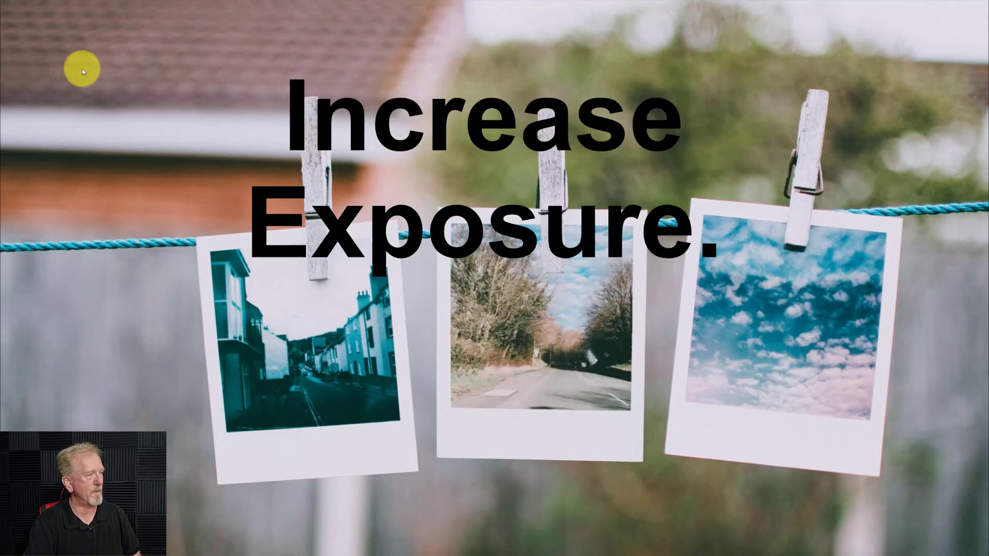
key(Escape)
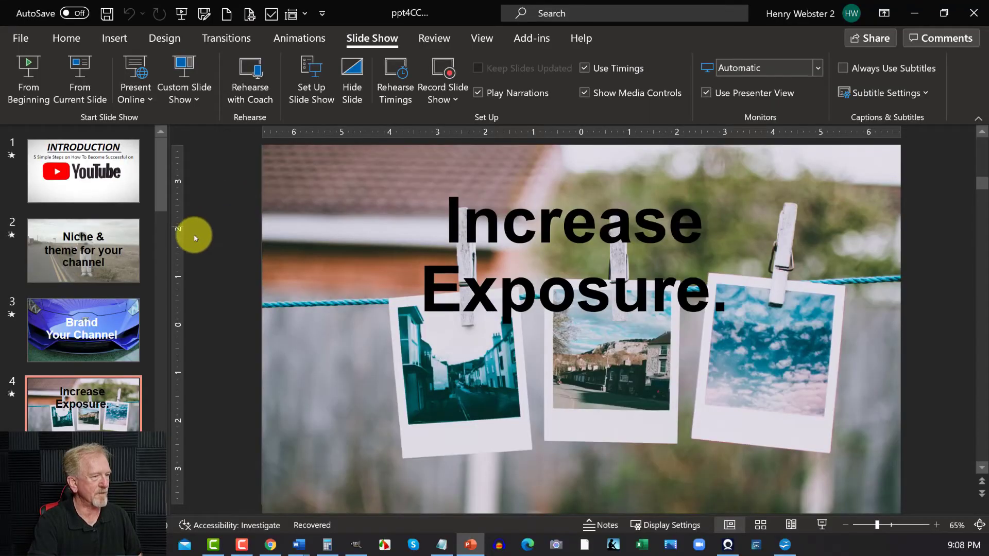
- Select the Introduction slide and open the ribbon customization settings in the program options
scroll(97, 258, down, 3)
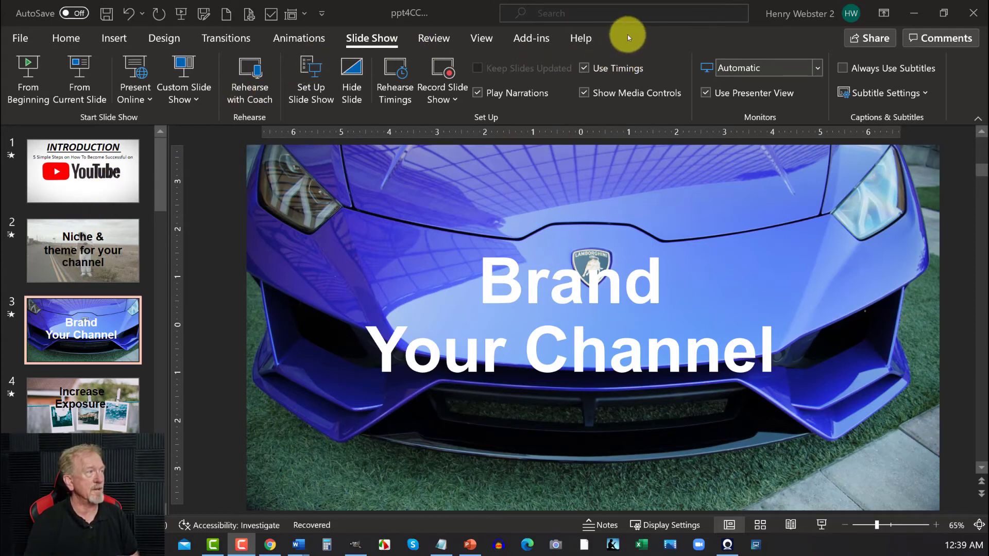
click(94, 153)
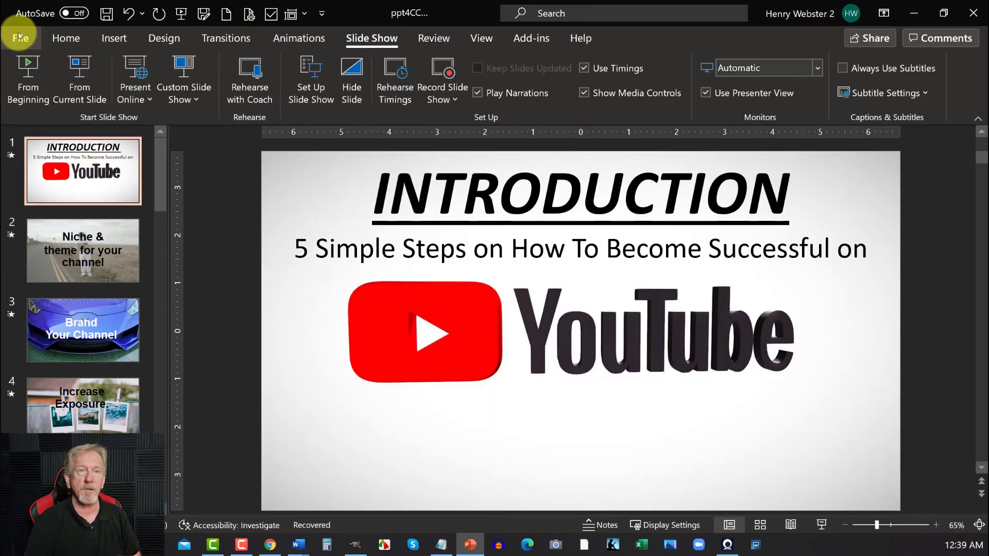
click(19, 37)
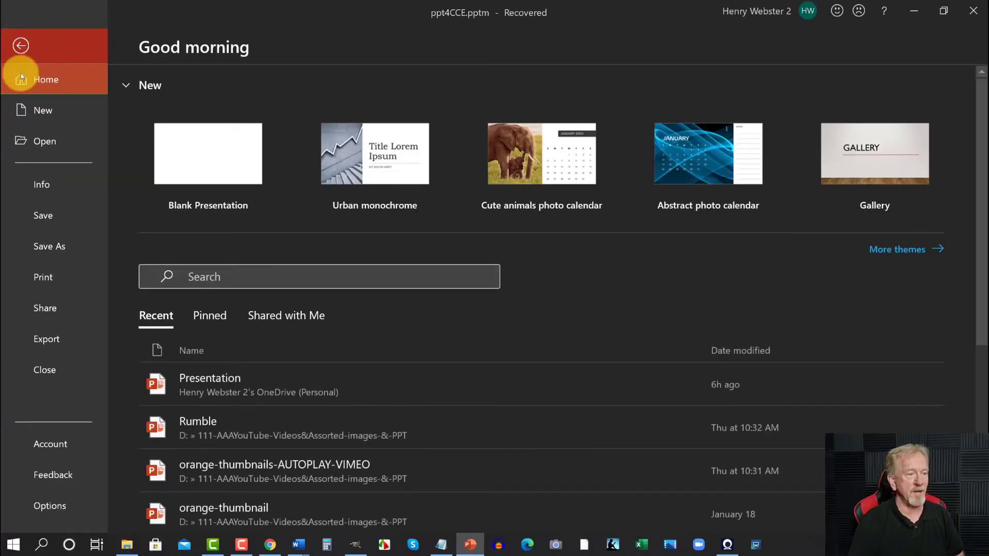
click(52, 504)
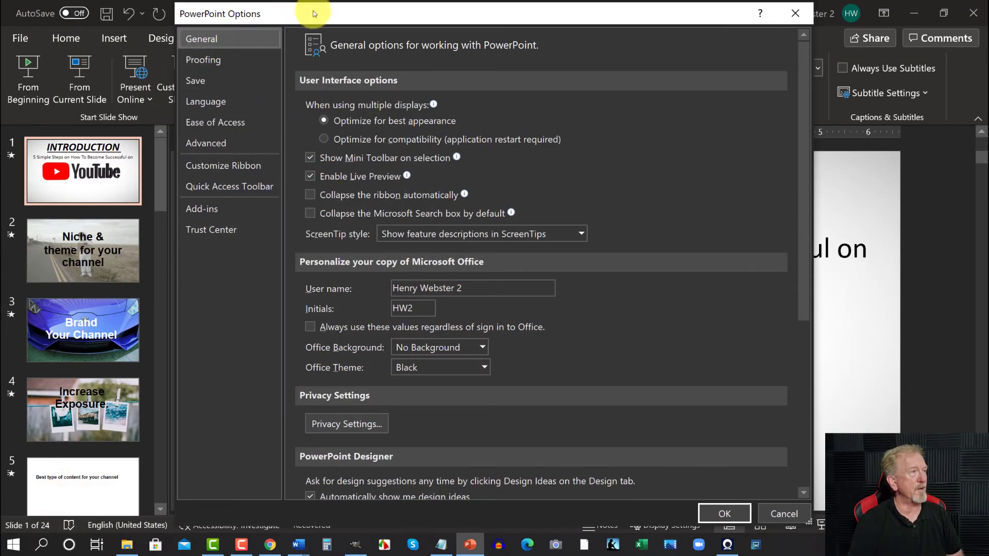
mouse_move(398, 10)
mouse_down()
mouse_move(345, 29)
mouse_move(399, 6)
mouse_up()
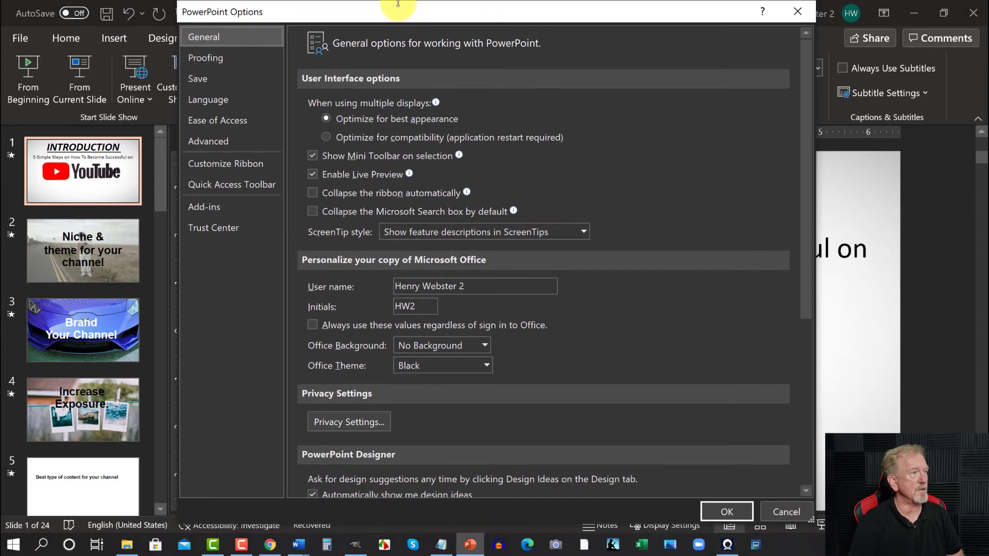
click(208, 165)
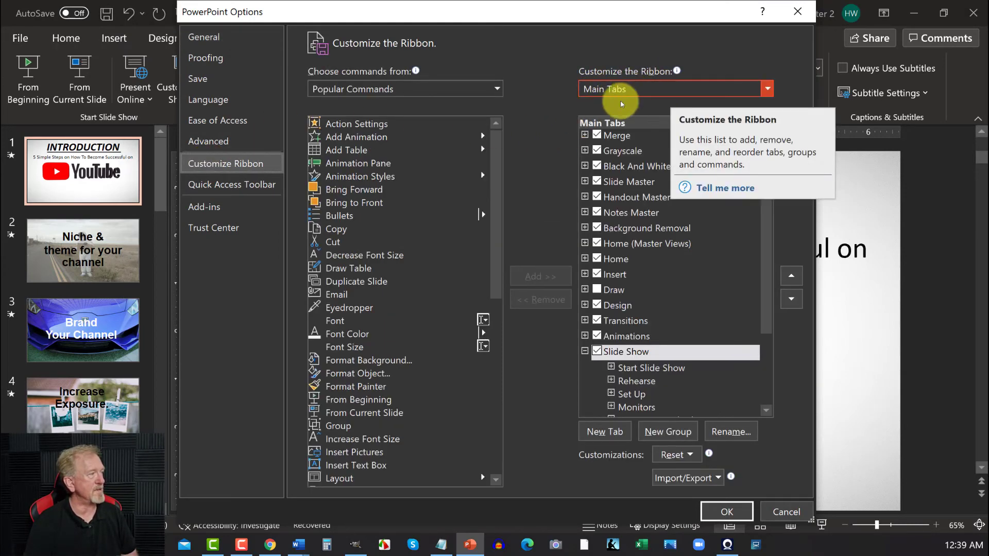
- Enable Recording among the ribbon's main tabs, apply the change, and display the Recording commands
click(585, 351)
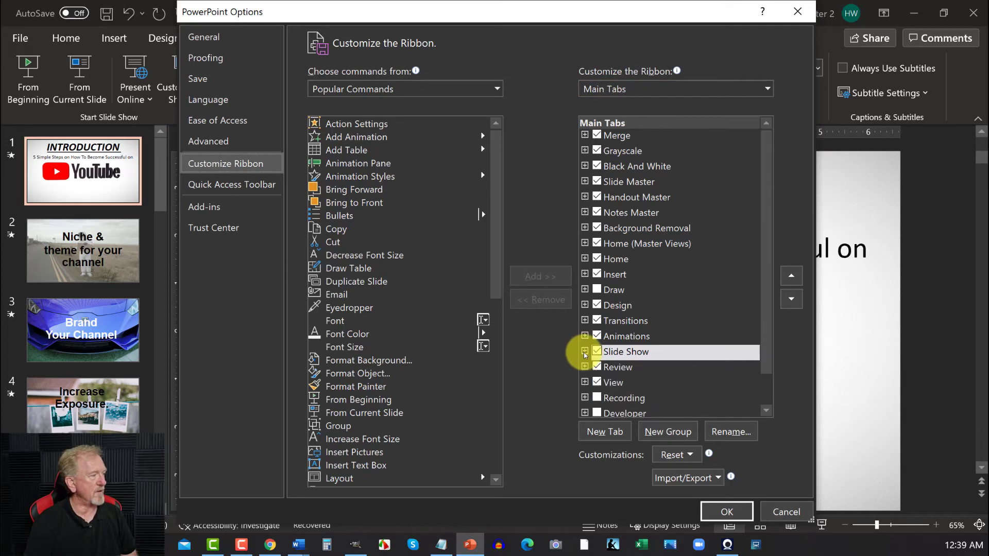
scroll(657, 310, down, 1)
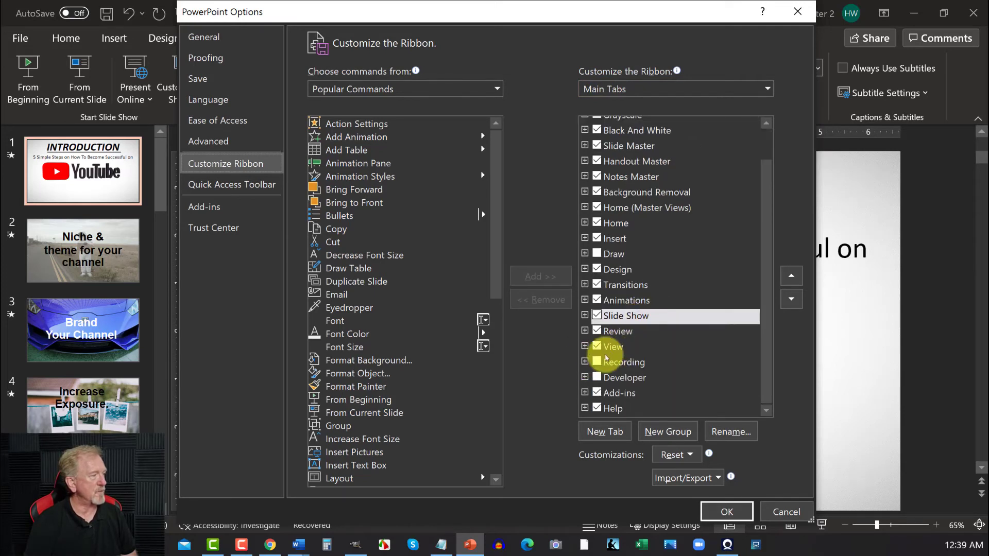
click(597, 363)
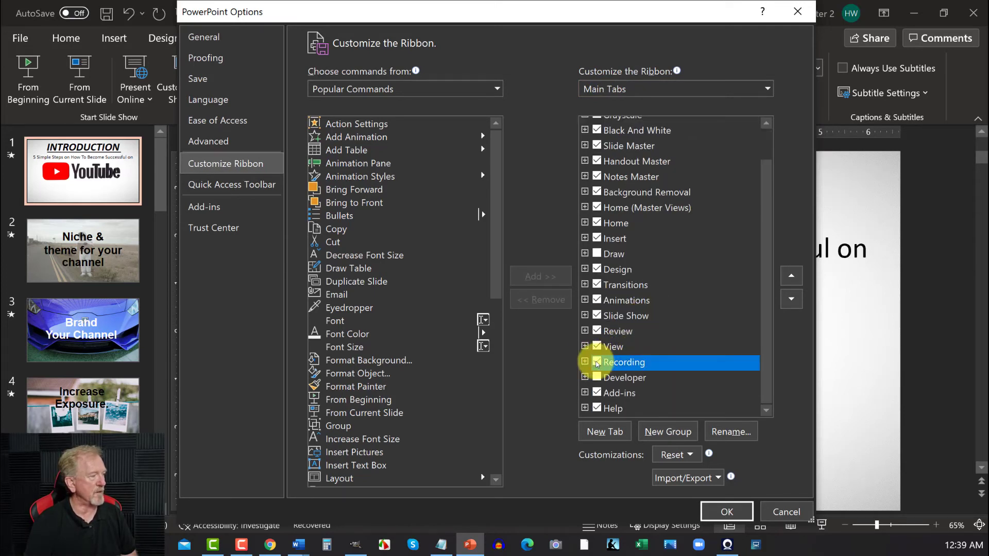
click(726, 512)
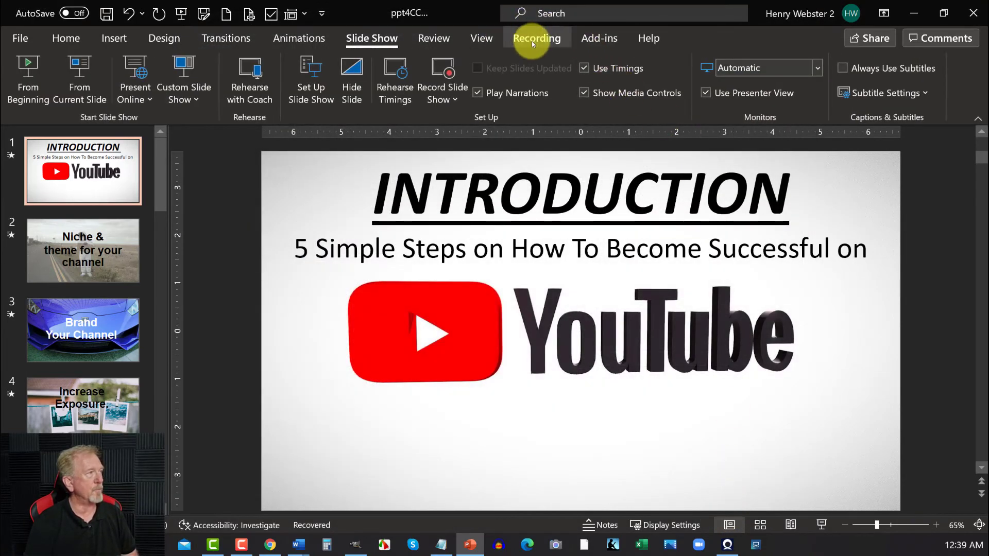
click(537, 41)
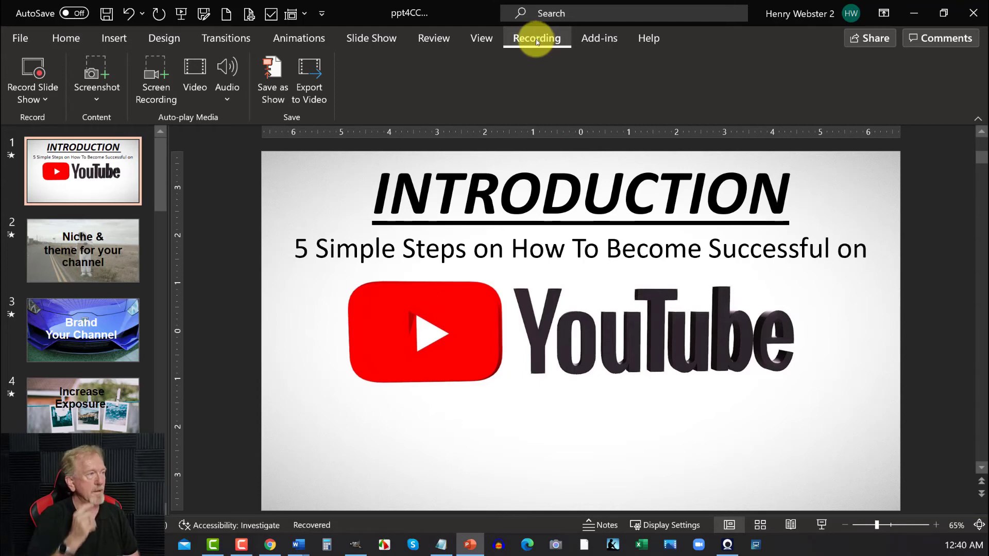
- Start a screen recording setup and select almost the entire screen as the recording area
click(155, 76)
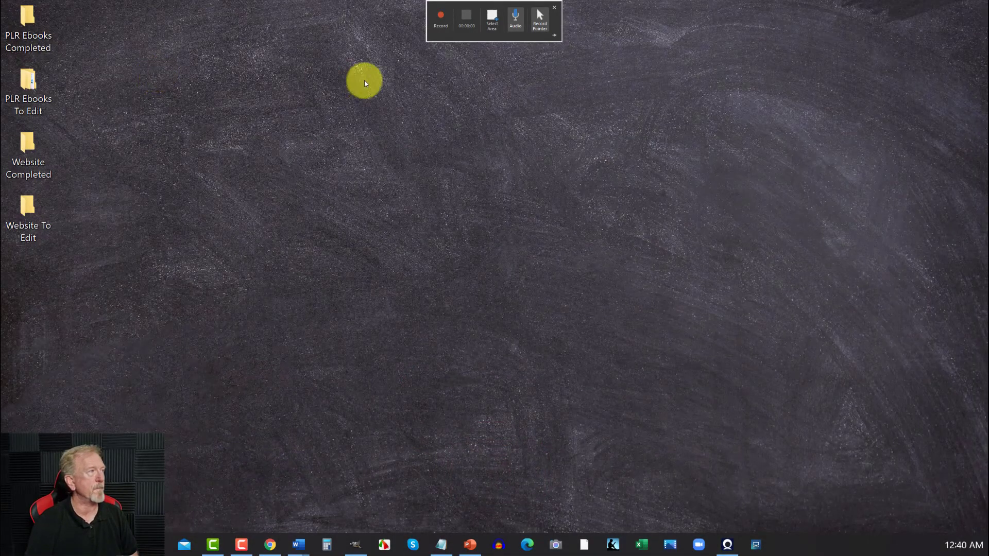
click(490, 18)
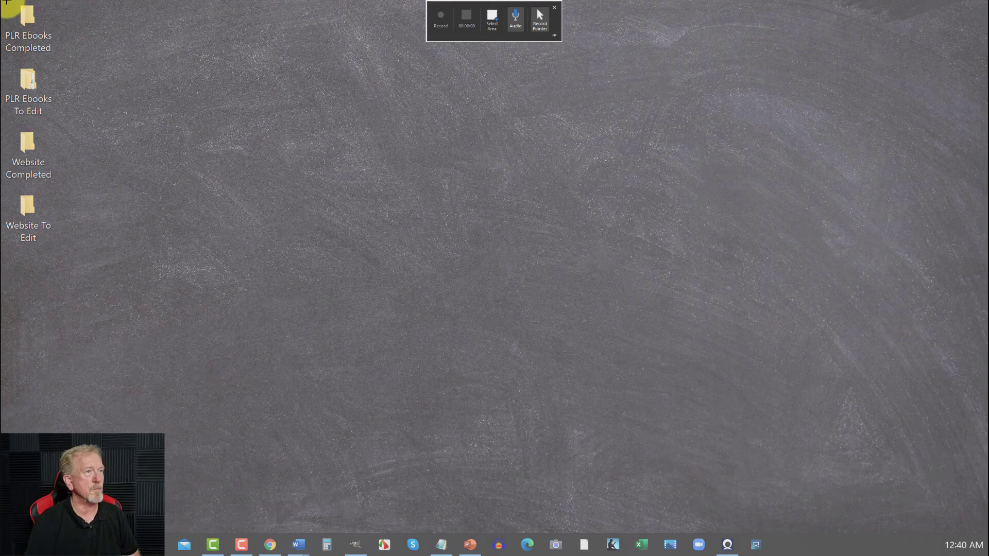
drag(2, 1, 947, 555)
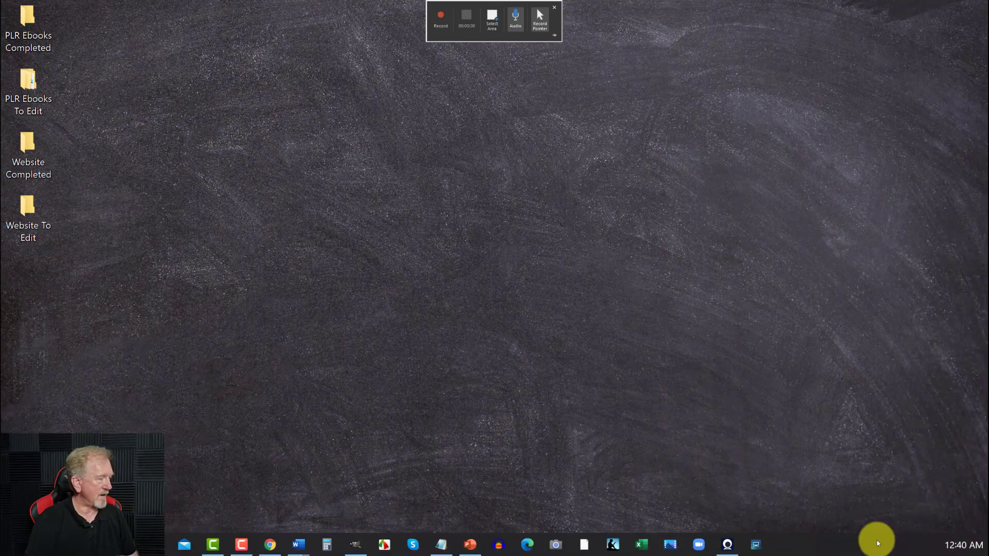
- Return to the PowerPoint presentation, run the slide show from the beginning, and start the screen recording
click(477, 544)
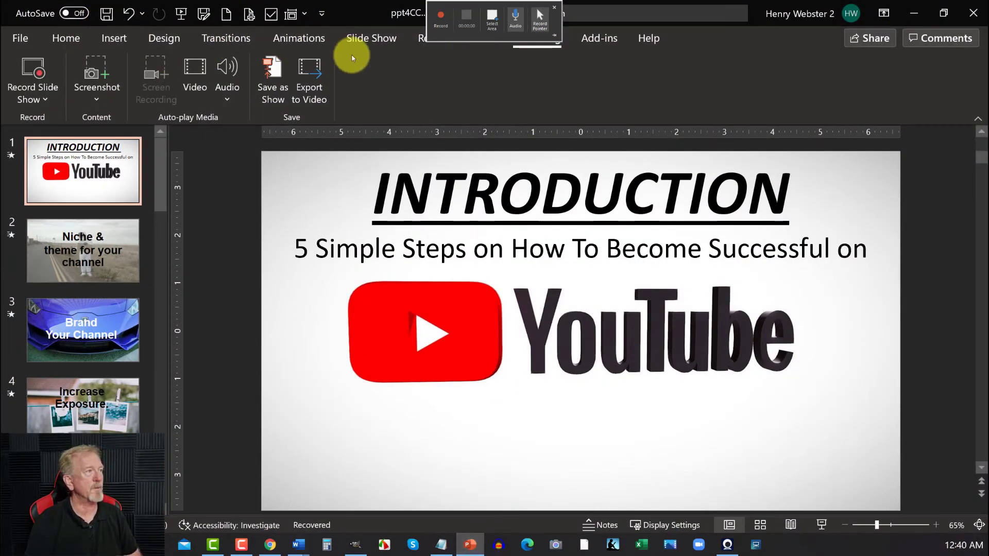
click(380, 41)
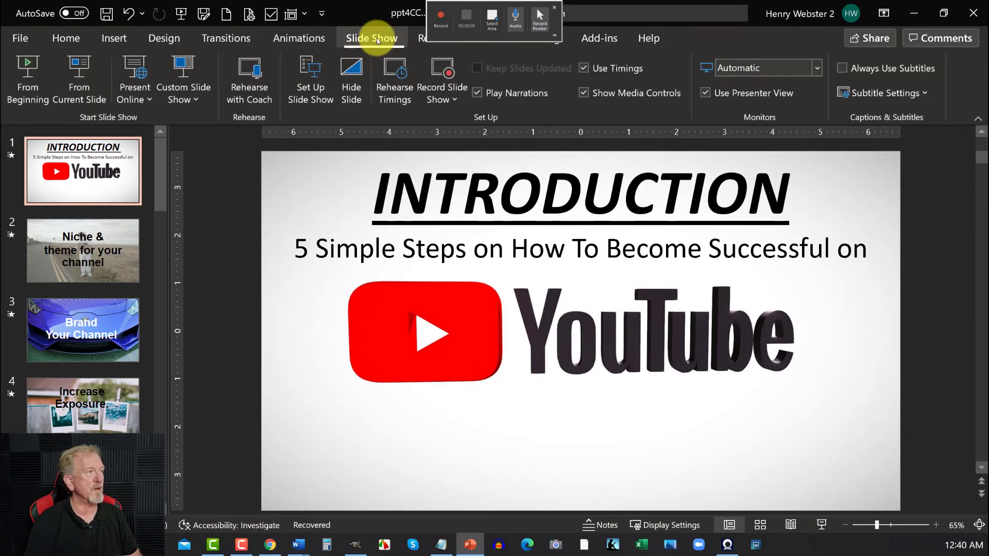
click(35, 75)
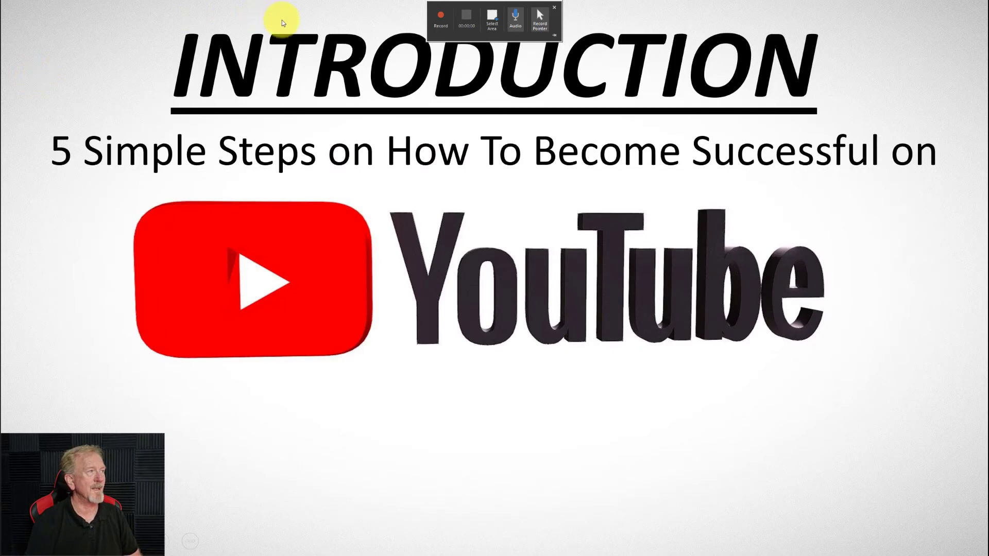
click(441, 15)
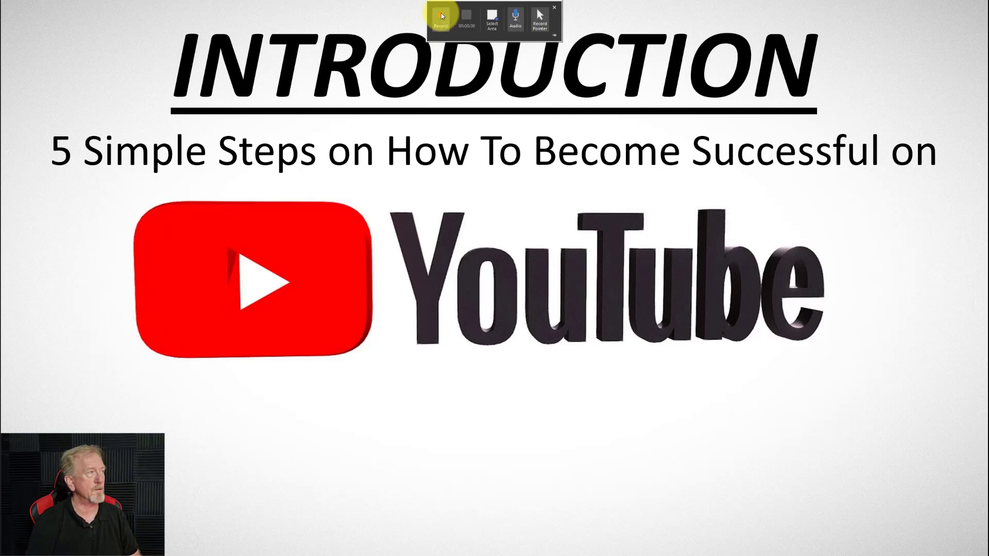